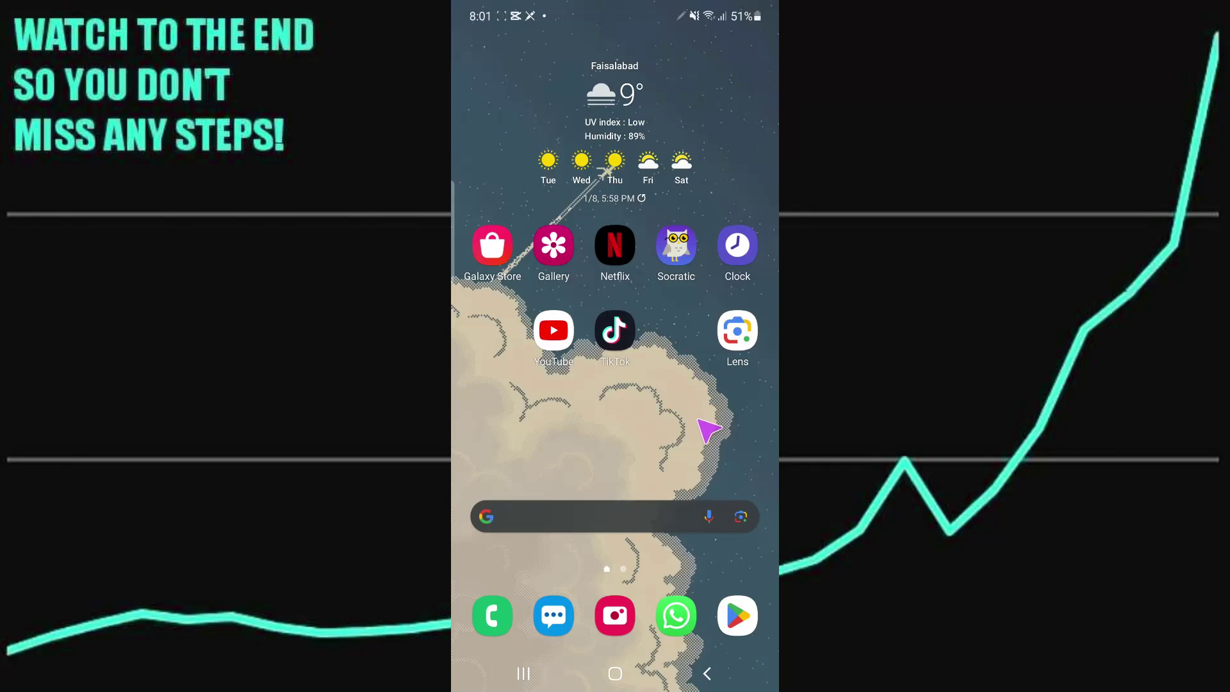
Step: Open the app drawer, page through the installed apps and launch H&M
{"action": "left_click_drag", "start_coordinate": [706, 430], "coordinate": [707, 241]}
{"action": "left_click_drag", "start_coordinate": [750, 308], "coordinate": [673, 289]}
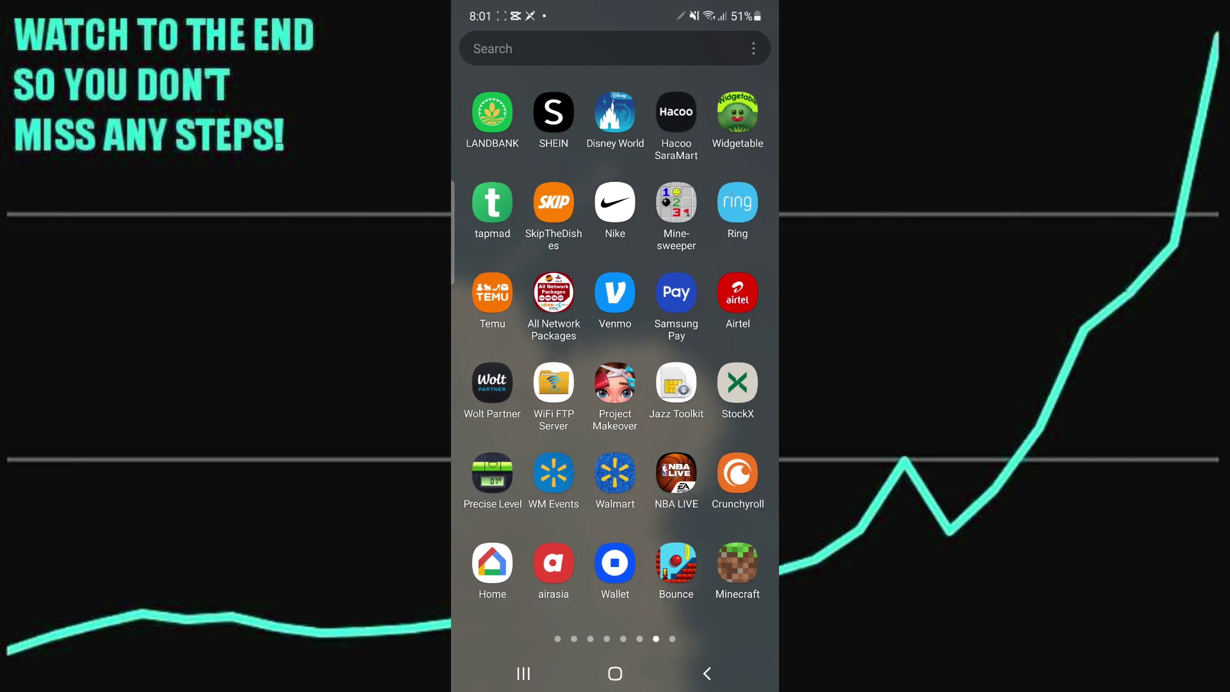
{"action": "mouse_move", "coordinate": [705, 389]}
{"action": "left_mouse_down"}
{"action": "mouse_move", "coordinate": [635, 289]}
{"action": "mouse_move", "coordinate": [737, 318]}
{"action": "left_mouse_up"}
{"action": "left_click_drag", "start_coordinate": [568, 278], "coordinate": [642, 263]}
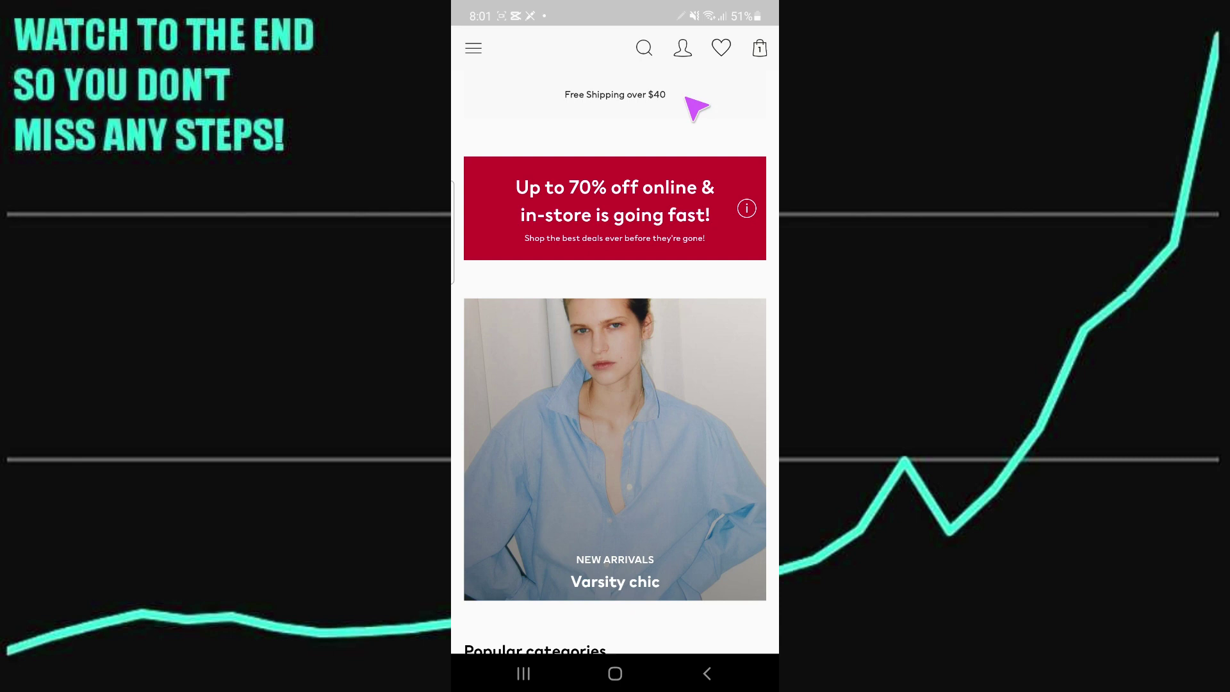
Step: Open the account profile from the profile icon at the top right
{"action": "left_click", "coordinate": [683, 48]}
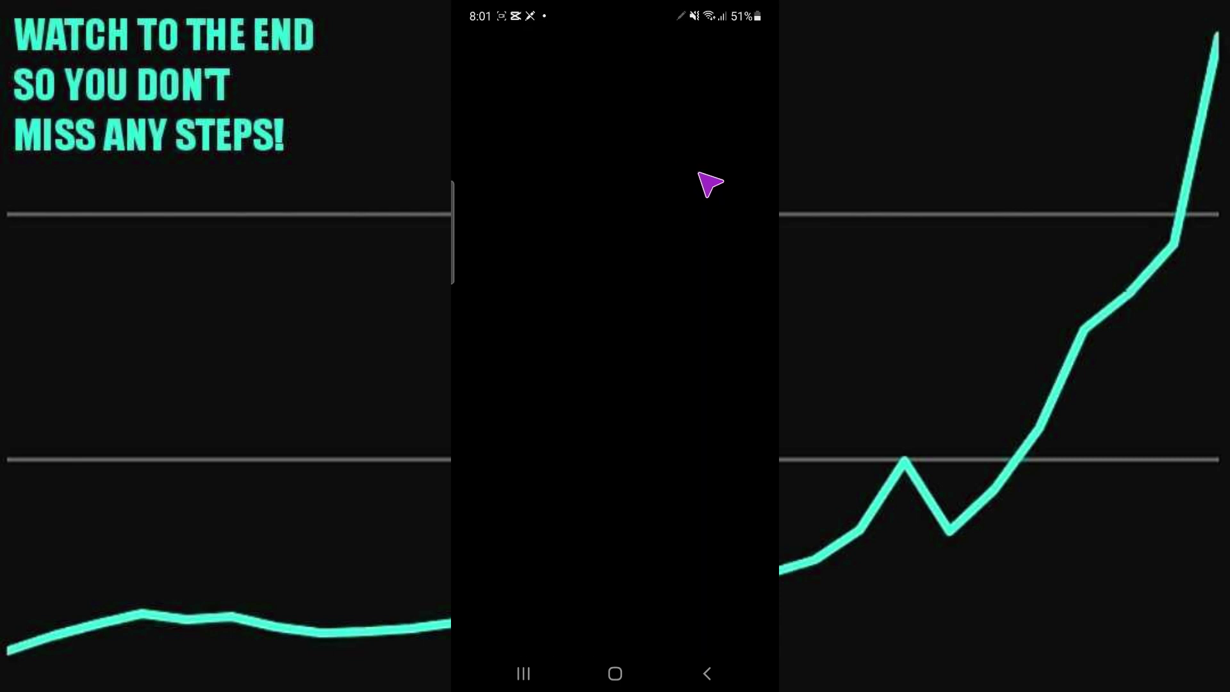